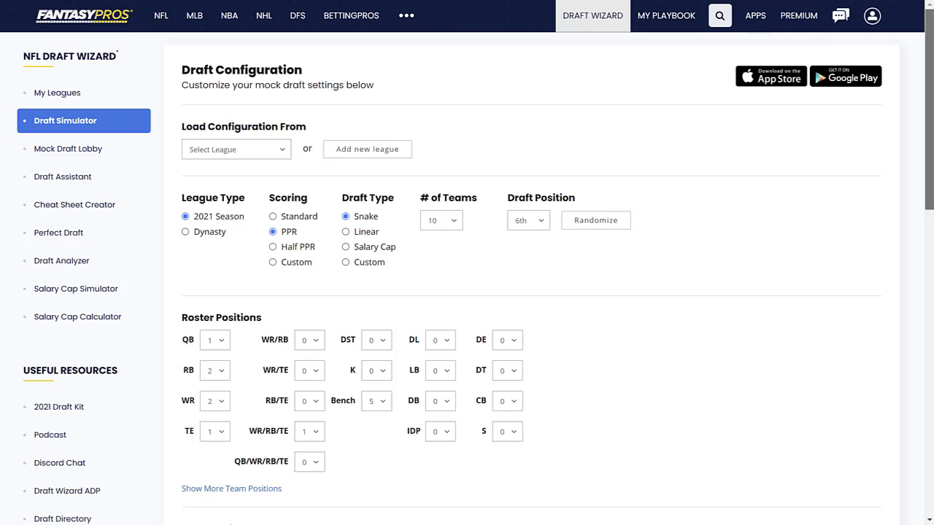
Start the 10-team PPR snake mock draft from the 6th draft position with the existing configuration.
scroll(932, 200, "down", 1)
left_click_drag(931, 200, 899, 344)
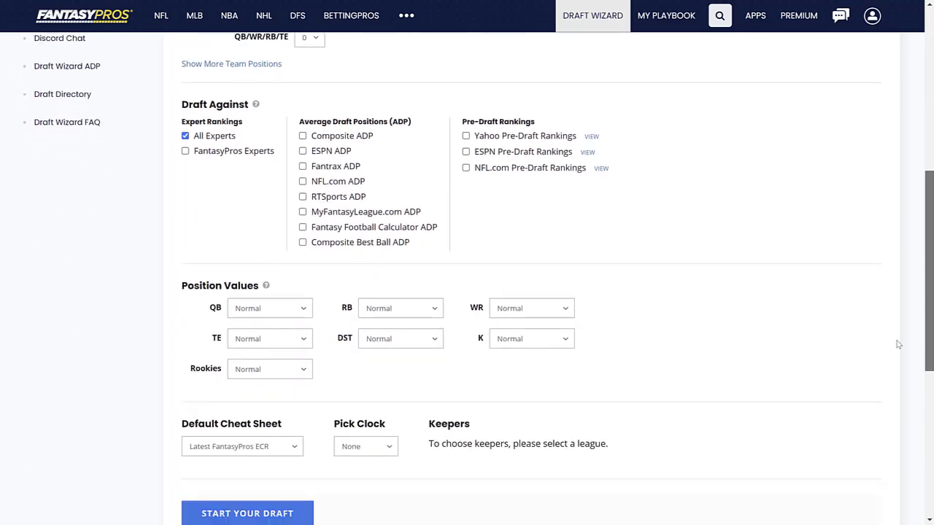
left_click(297, 515)
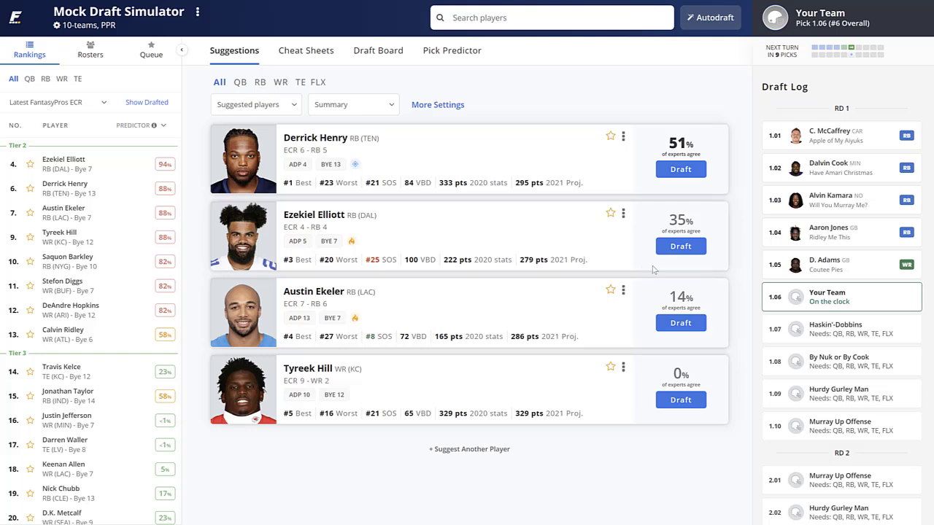
Draft Ezekiel Elliott in round 1, review the draft board, and draft Jonathan Taylor in round 2.
left_click(681, 247)
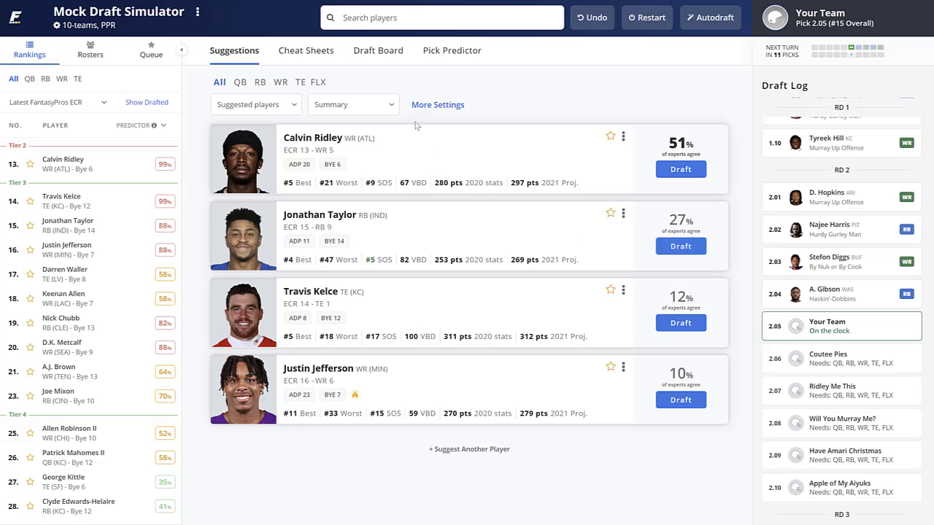
left_click(374, 53)
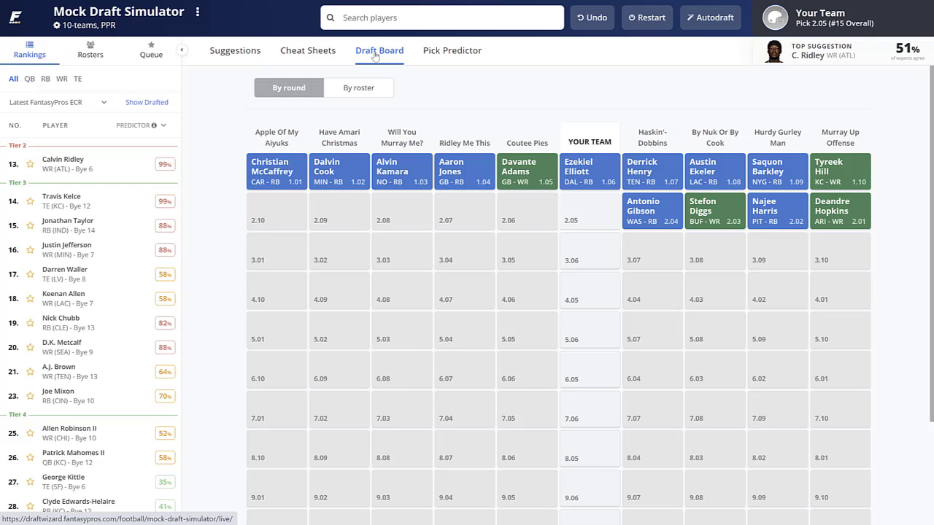
left_click(251, 49)
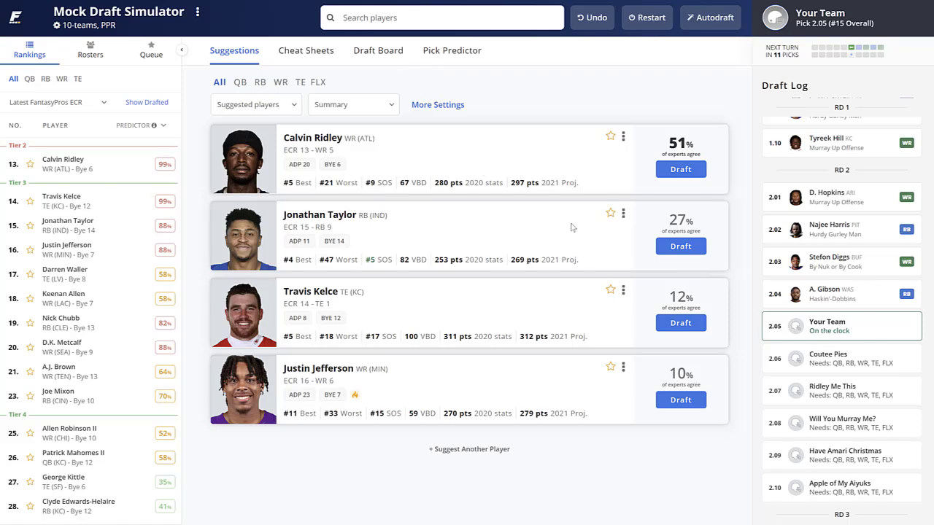
left_click(660, 251)
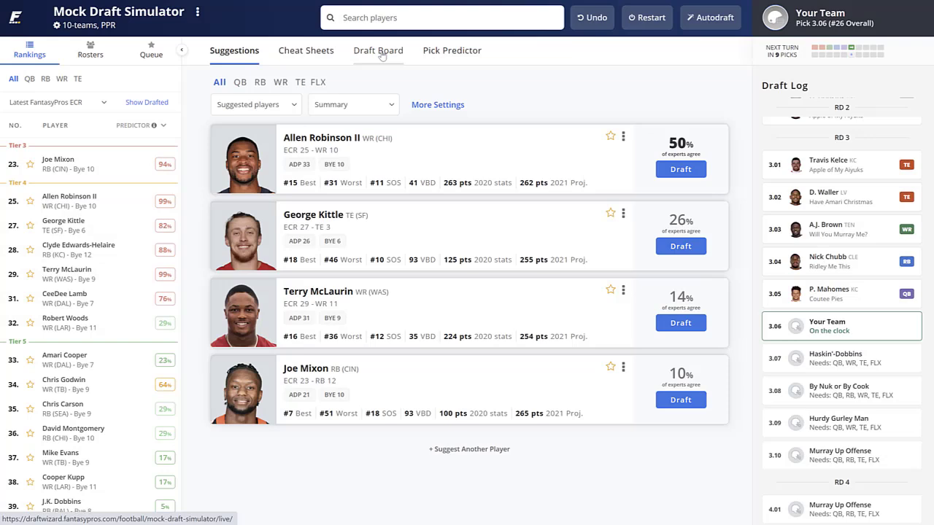
Check the draft board, the WR, RB and QB suggestions and your roster, and draft Clyde Edwards-Helaire in round 3.
left_click(379, 52)
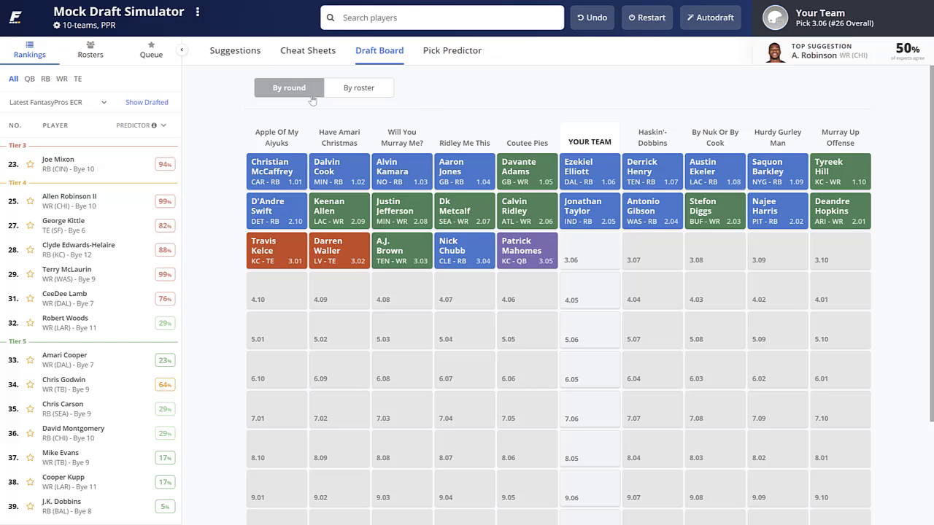
left_click(239, 57)
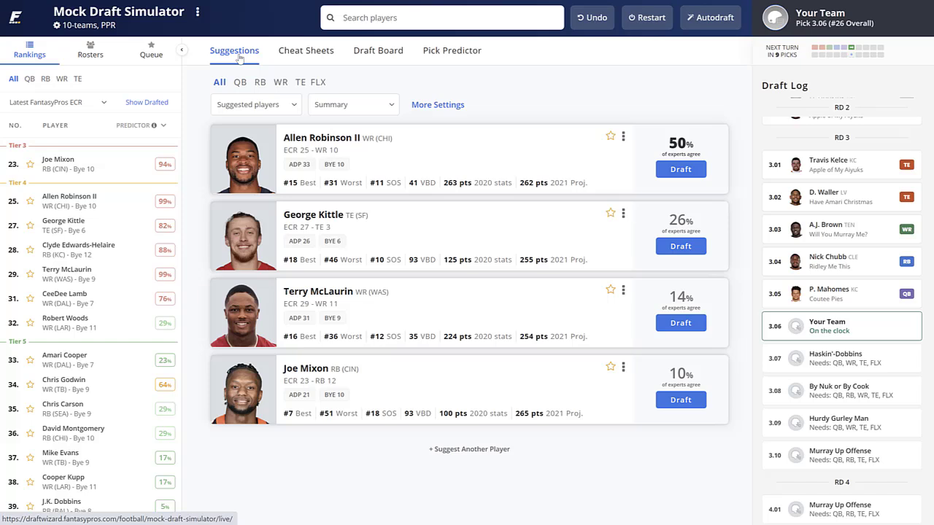
left_click(279, 83)
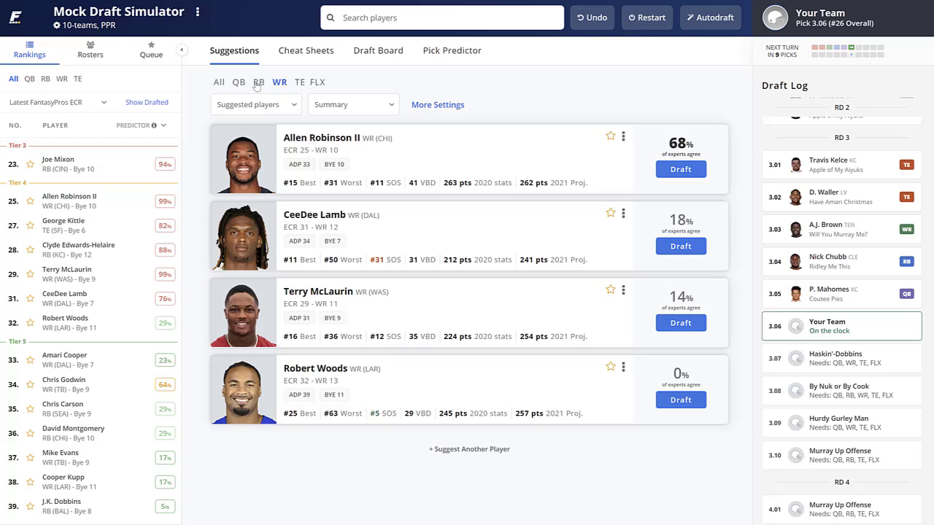
left_click(259, 82)
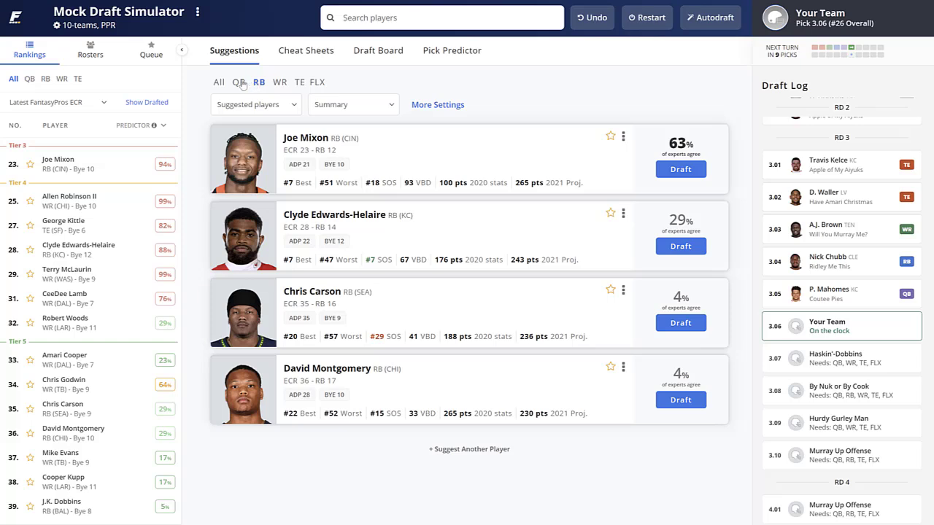
left_click(241, 83)
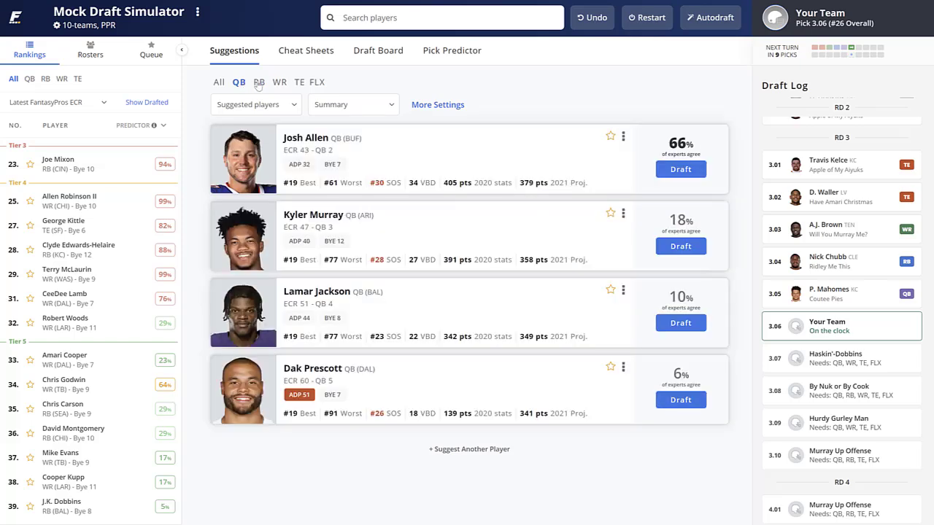
left_click(259, 82)
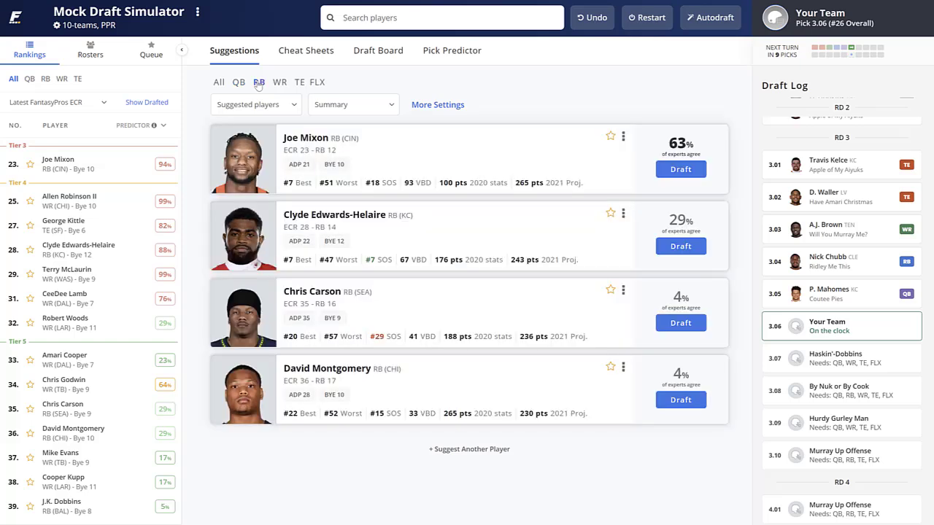
left_click(89, 54)
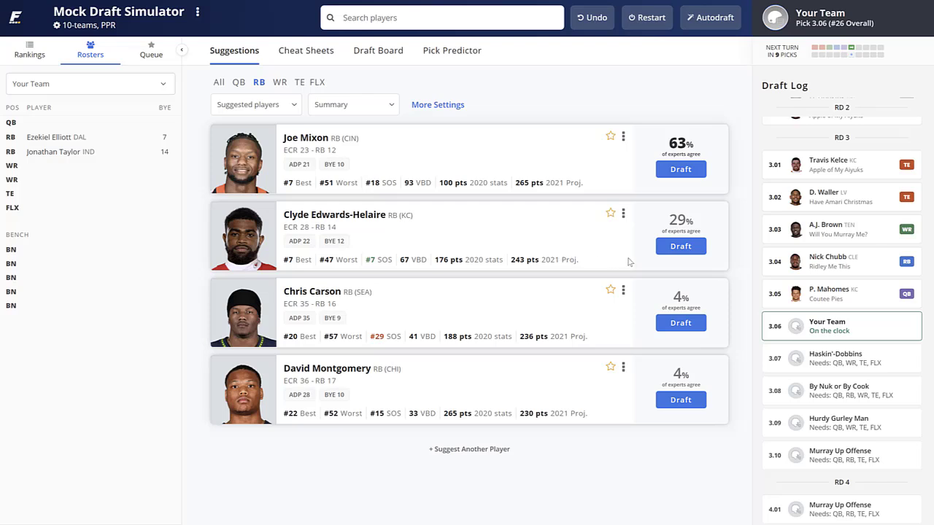
left_click(687, 253)
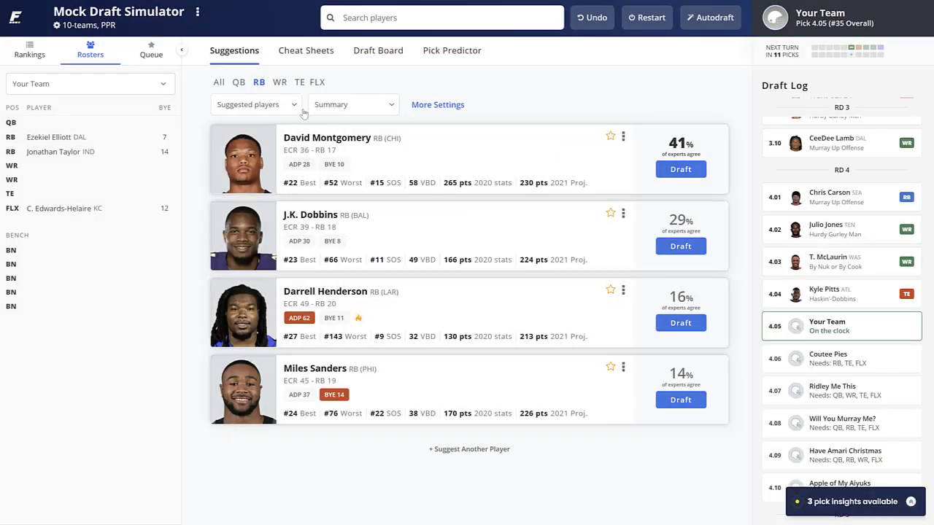
Review the draft board and hide drafted players in the cheat sheets.
left_click(386, 52)
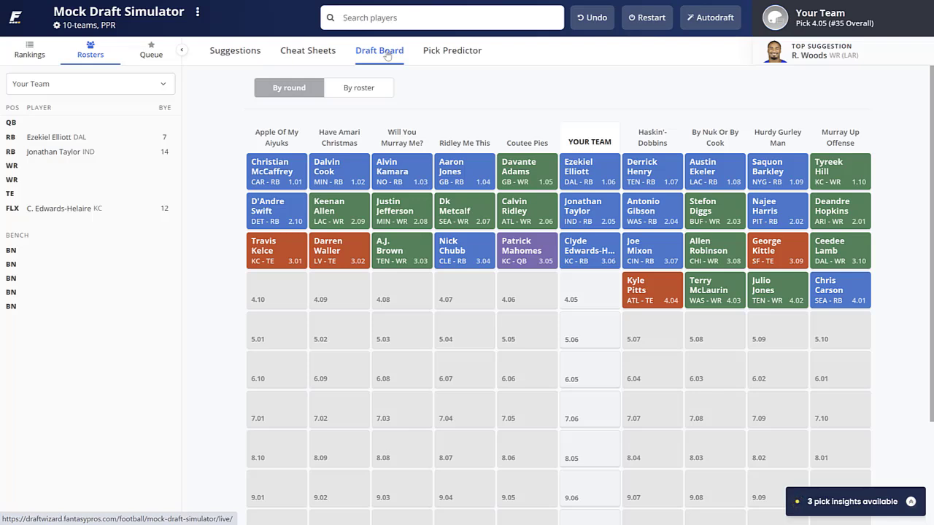
left_click(327, 56)
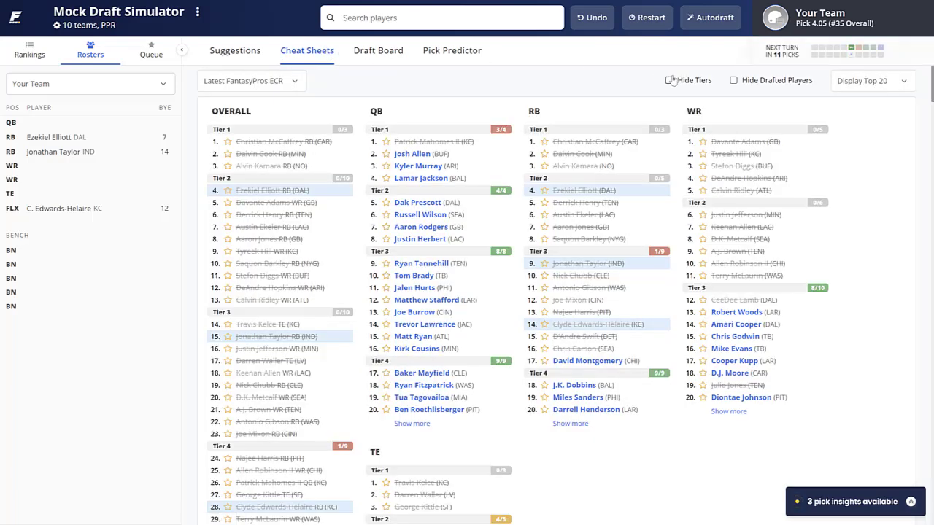
left_click(733, 80)
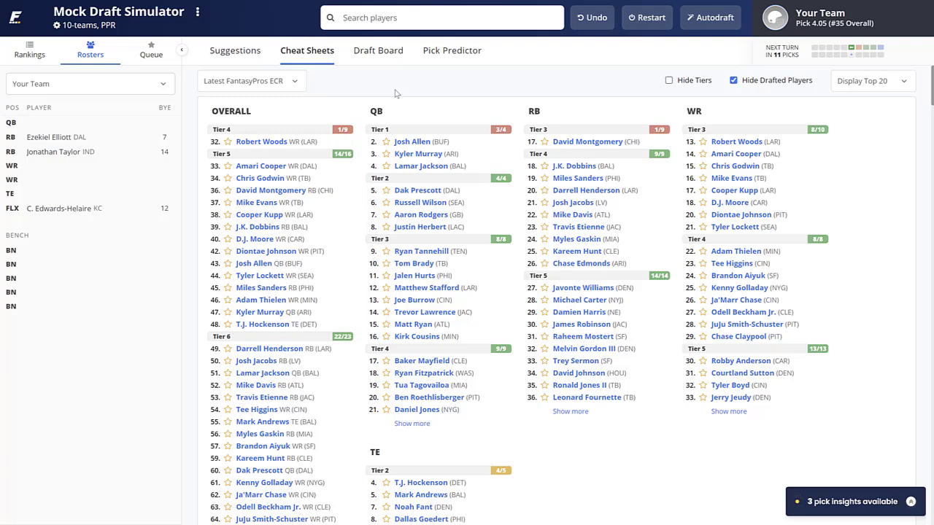
Recheck the draft board, filter the suggestions to wide receivers, and draft Amari Cooper in round 4.
left_click(382, 56)
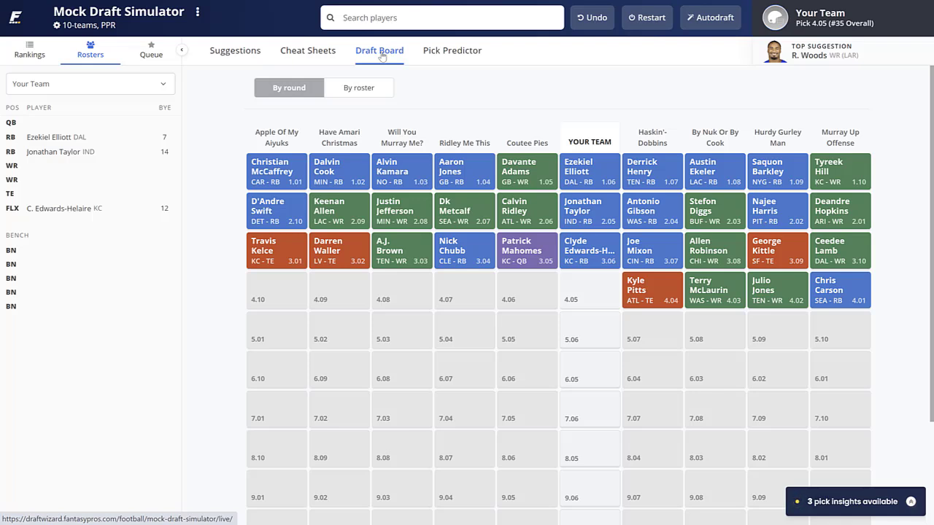
left_click(246, 51)
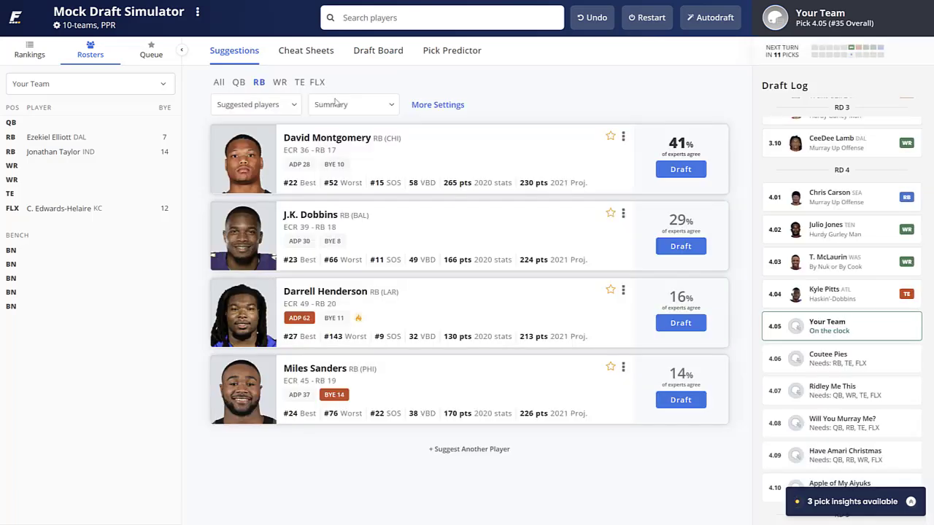
left_click(280, 82)
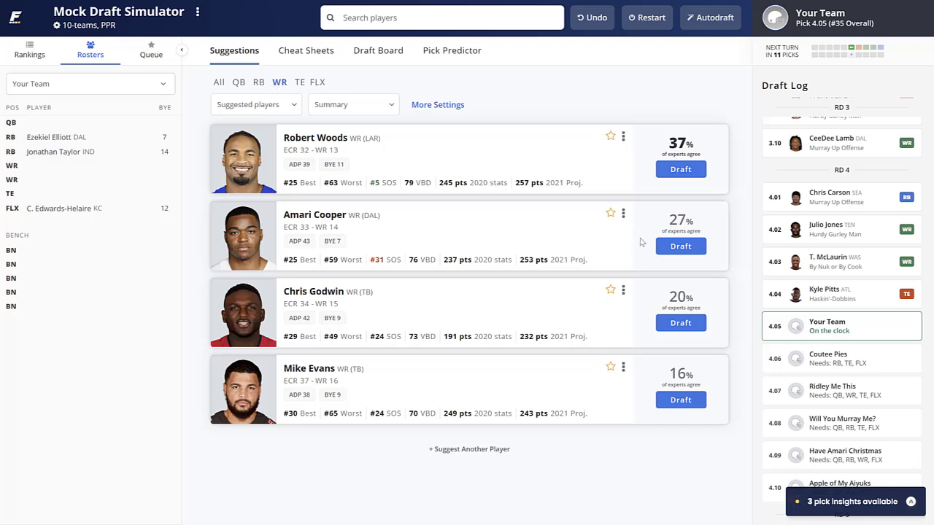
left_click(668, 246)
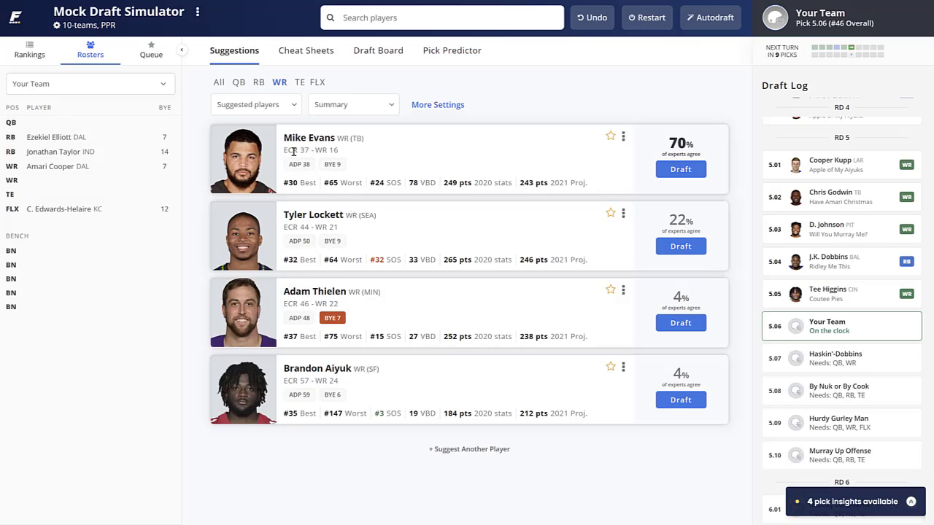
Compare the draft board with the cheat sheet's remaining receivers and draft Tyler Lockett from his player profile in round 5.
left_click(368, 57)
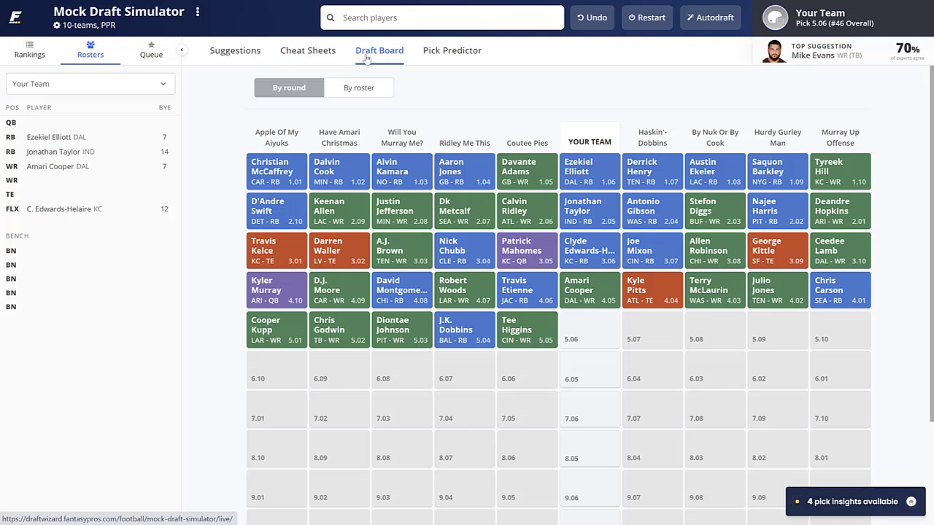
left_click(307, 53)
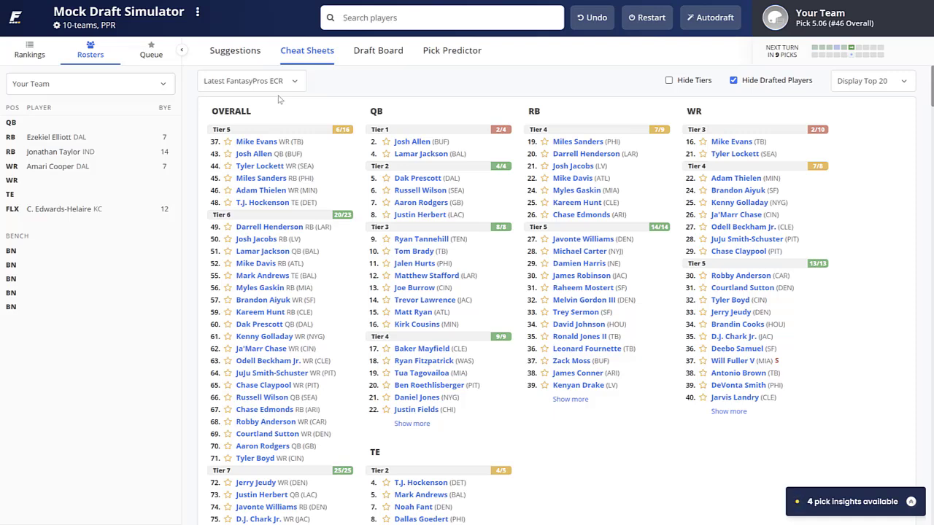
left_click(740, 155)
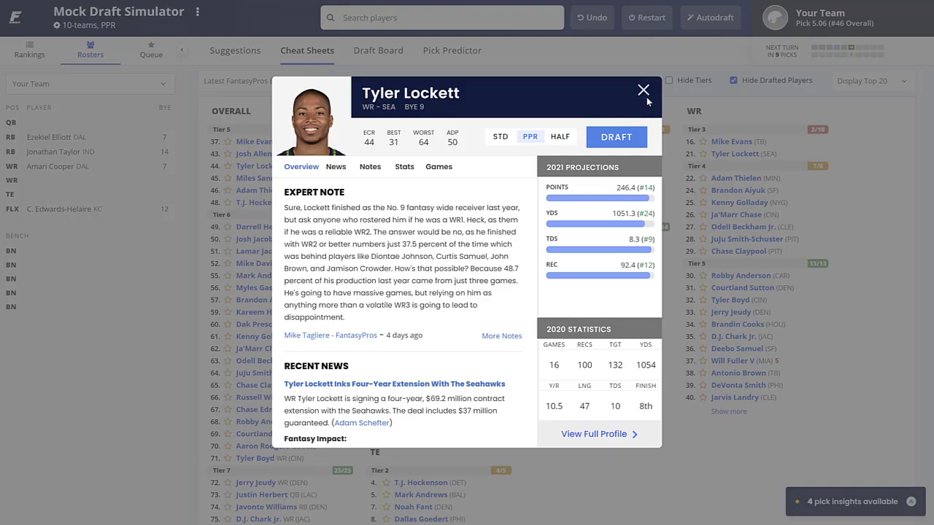
left_click(643, 92)
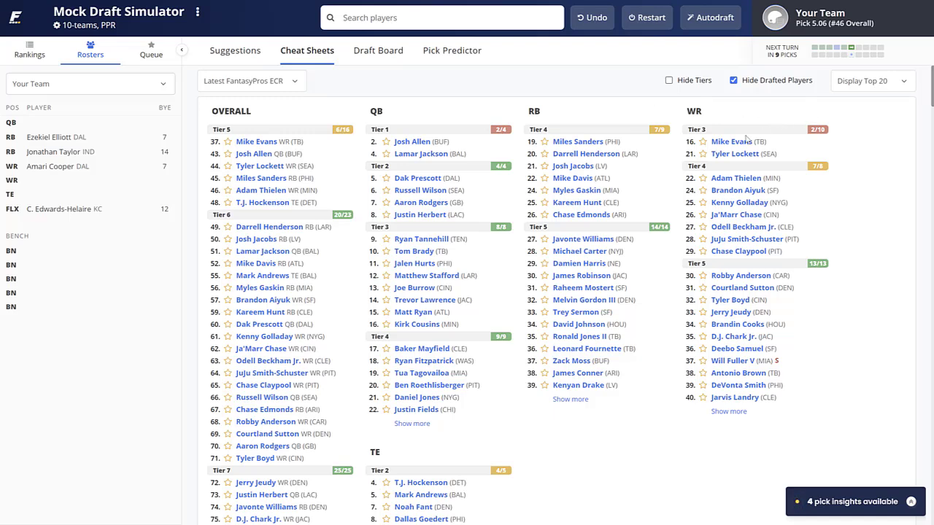
left_click_drag(731, 141, 758, 131)
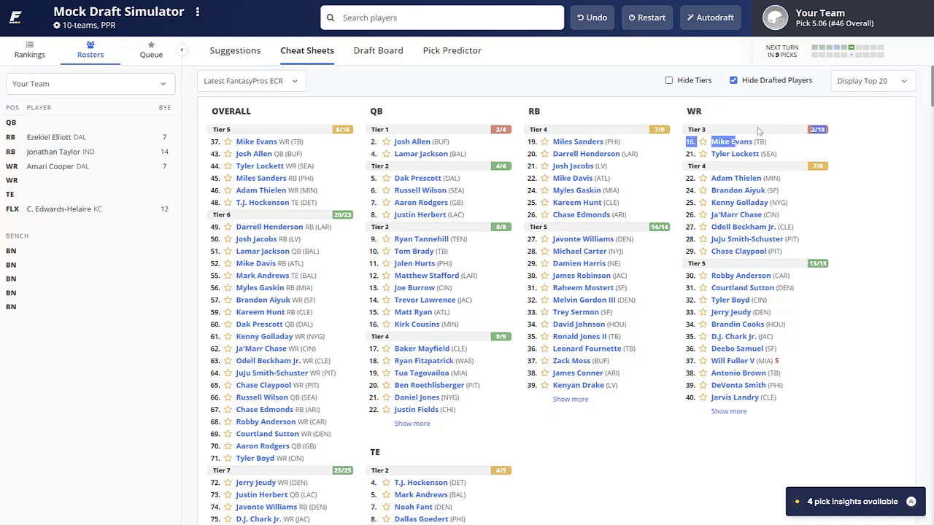
left_click(759, 131)
left_click(744, 154)
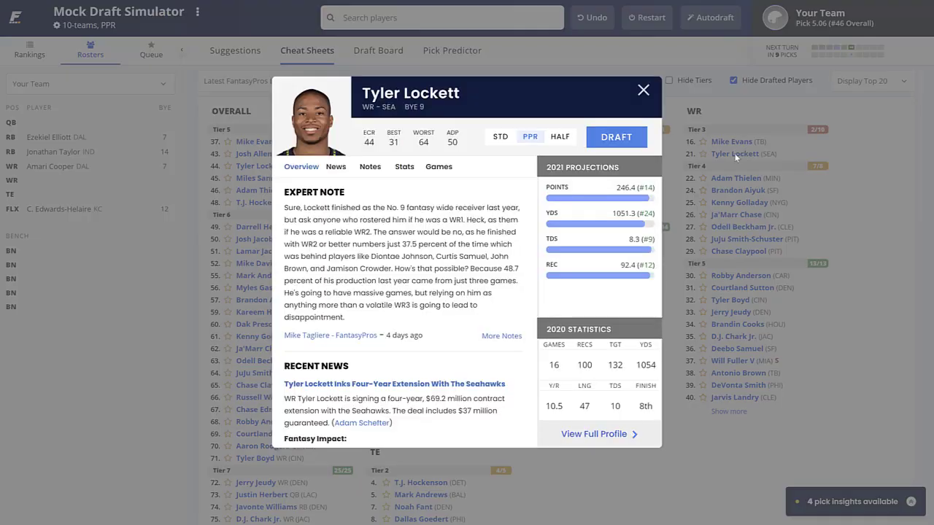
left_click(616, 138)
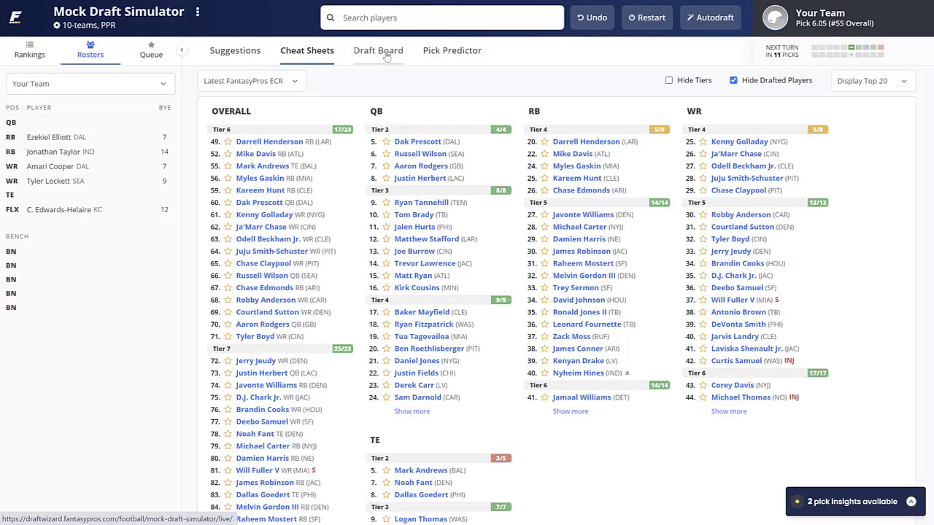
Review the draft board and cheat sheets, and draft running back Darrell Henderson from his player profile in round 6.
left_click(386, 55)
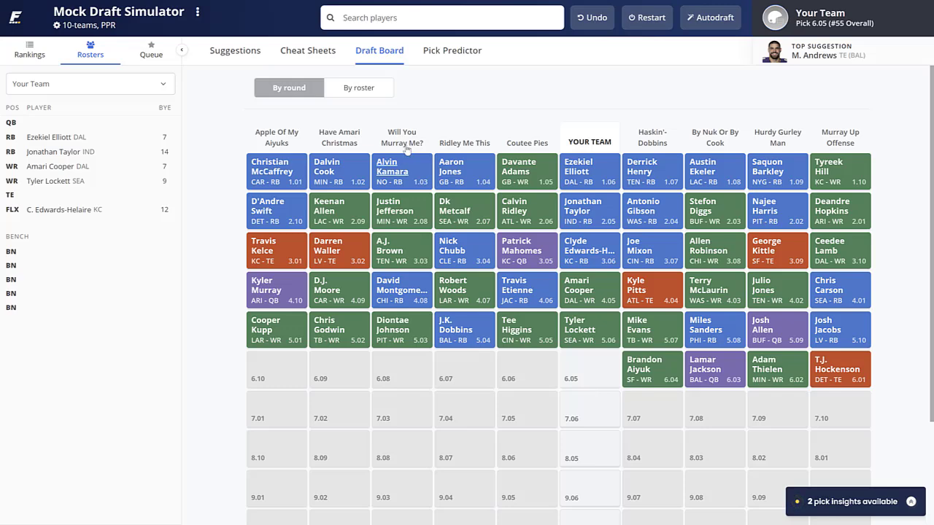
left_click(302, 57)
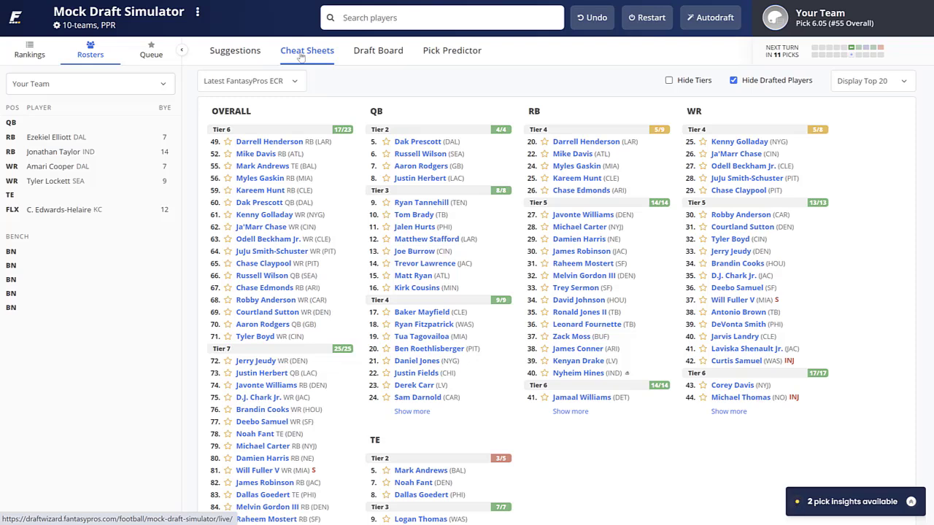
left_click(569, 146)
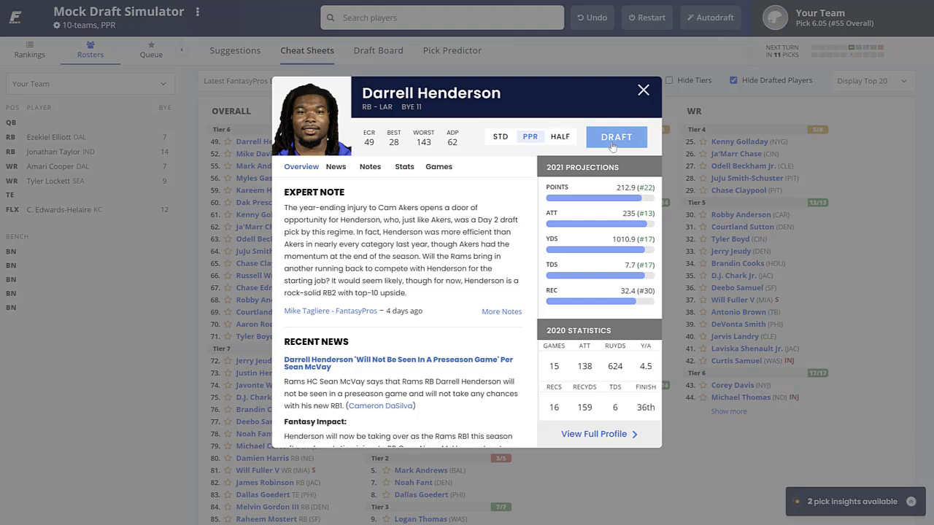
left_click(613, 143)
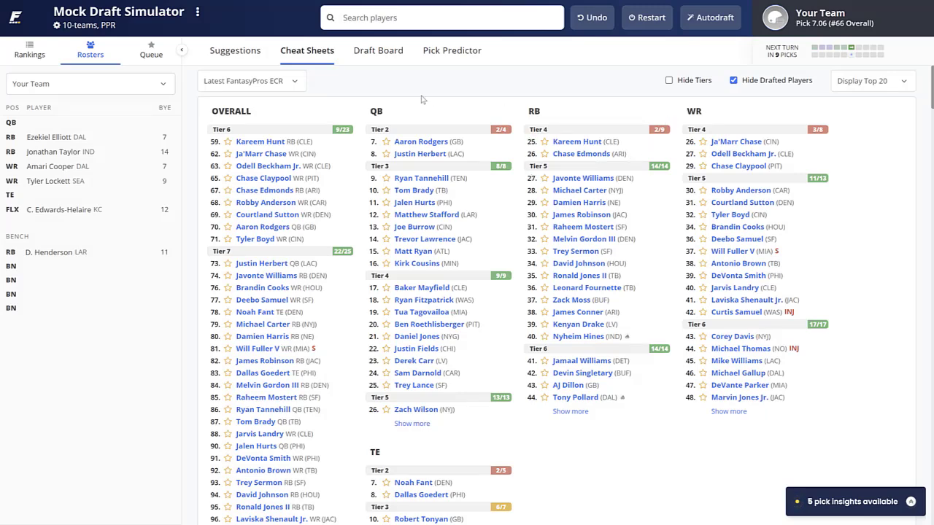
Review the draft board and draft Ja'Marr Chase from the wide receiver suggestions in round 7.
left_click(376, 51)
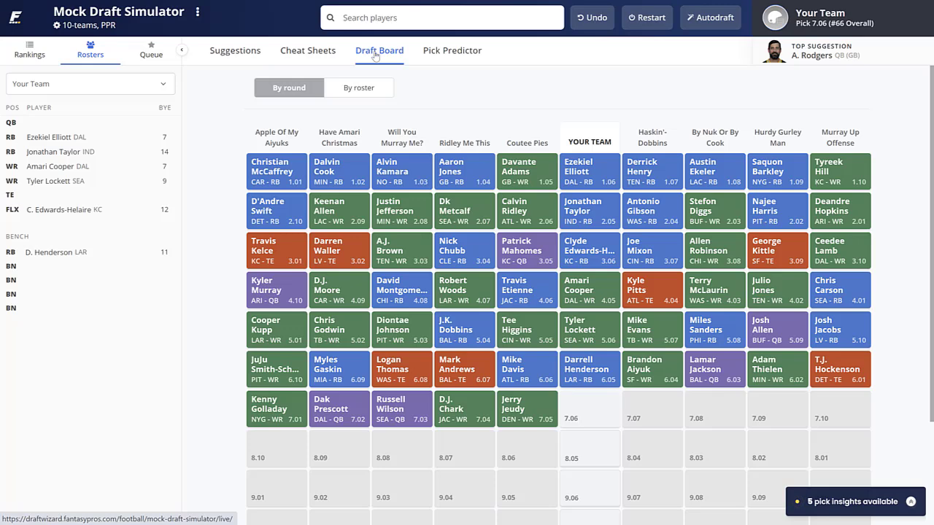
left_click(225, 54)
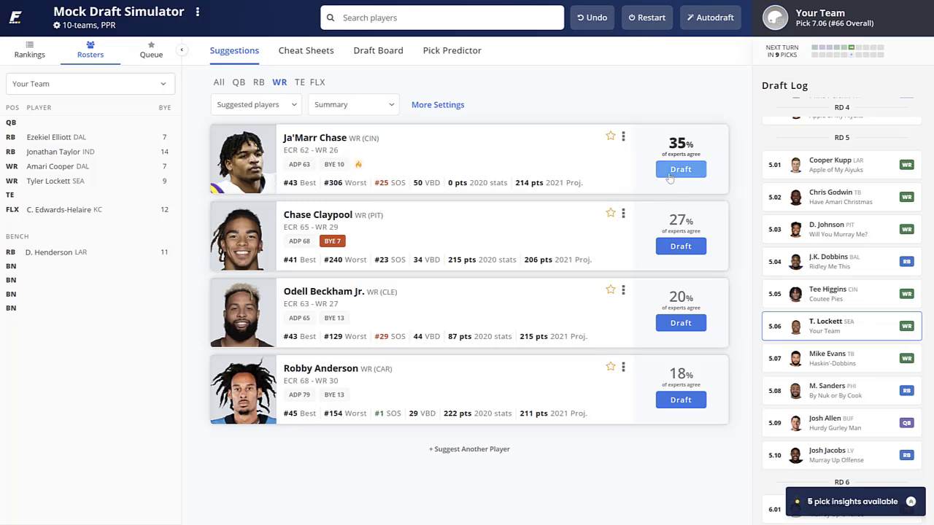
left_click(680, 170)
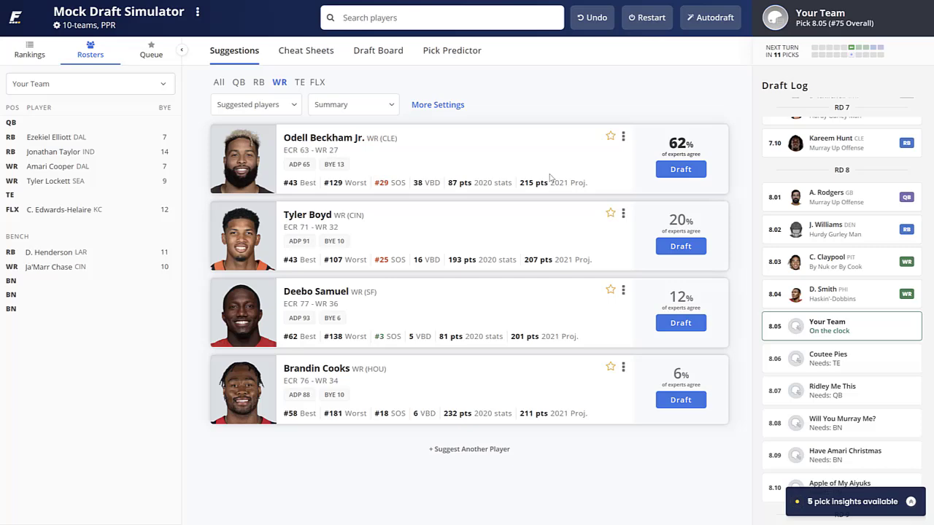
Compare the draft board with the cheat sheets and draft wide receiver Antonio Brown from his player profile in round 8.
left_click(385, 57)
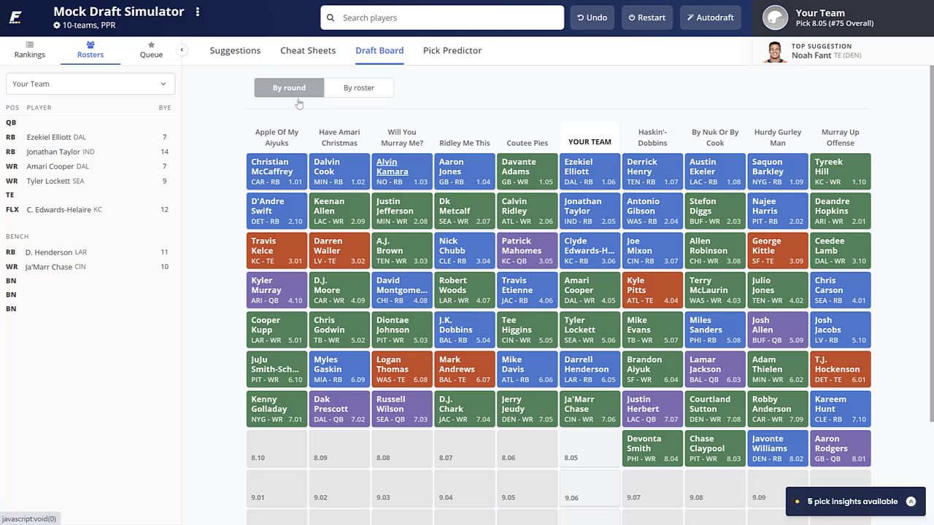
left_click(298, 57)
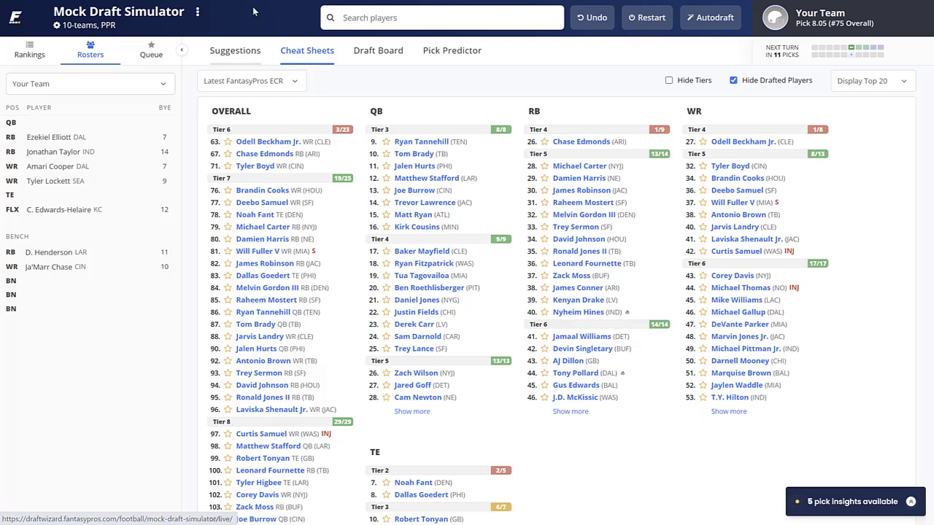
left_click(362, 54)
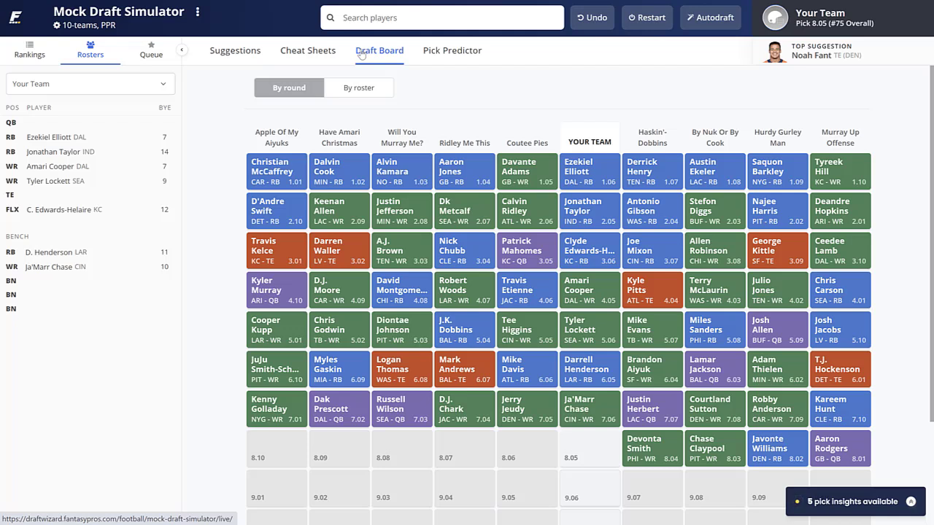
left_click(323, 59)
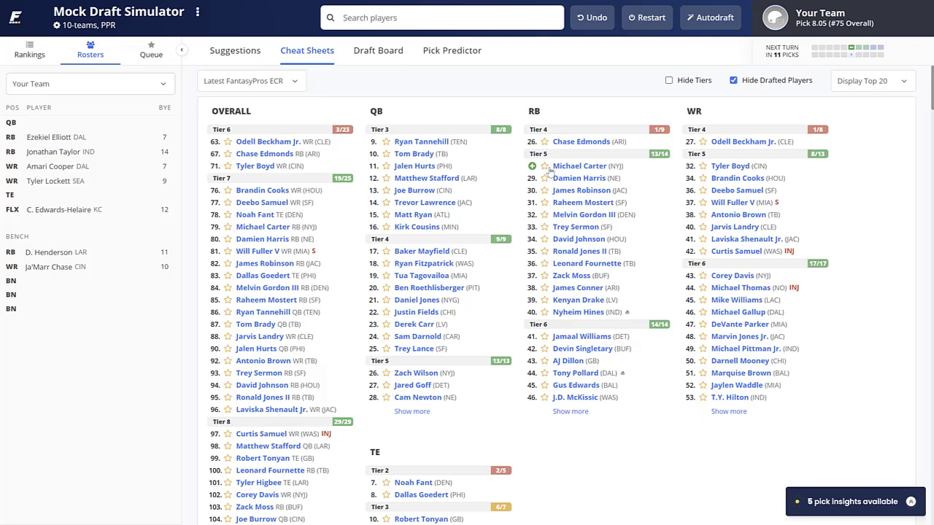
left_click(740, 214)
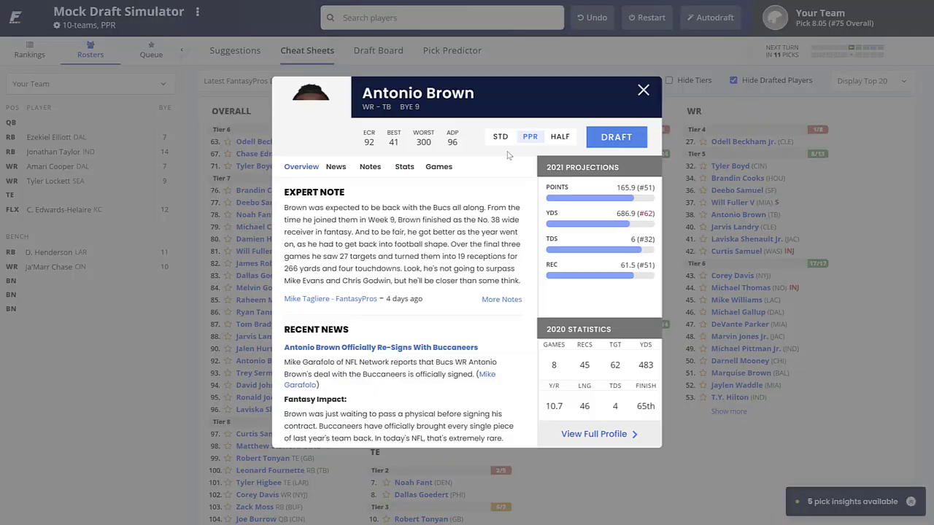
left_click(628, 137)
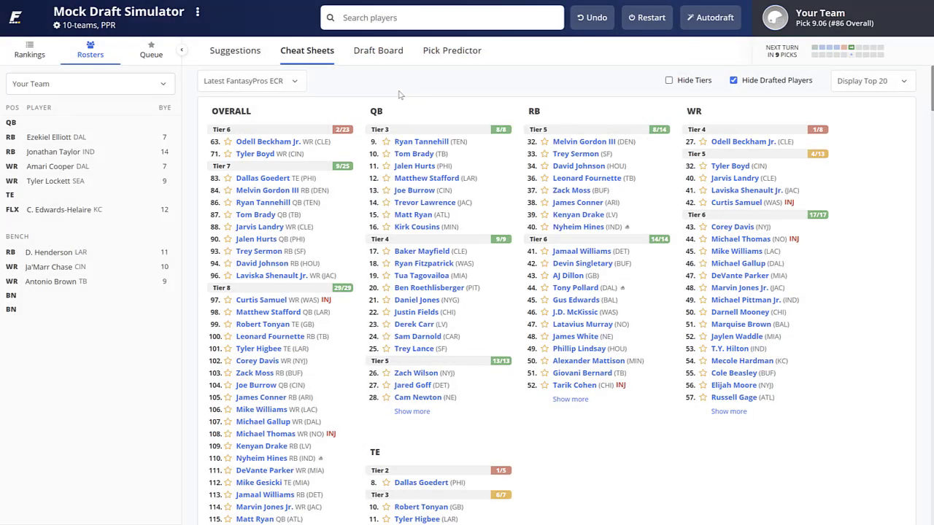
Review the draft board, filter the suggestions to tight ends, and draft Dallas Goedert in round 9.
left_click(397, 53)
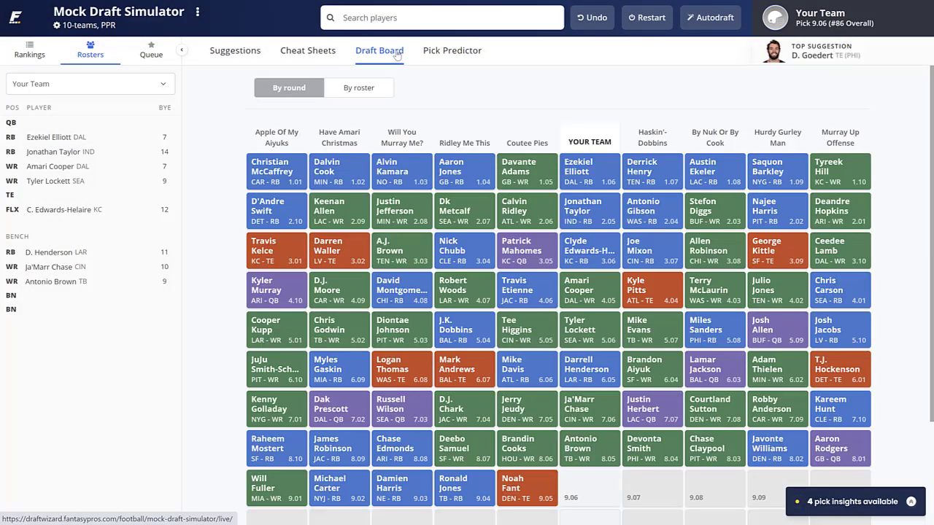
scroll(591, 328, "down", 2)
scroll(558, 295, "down", 2)
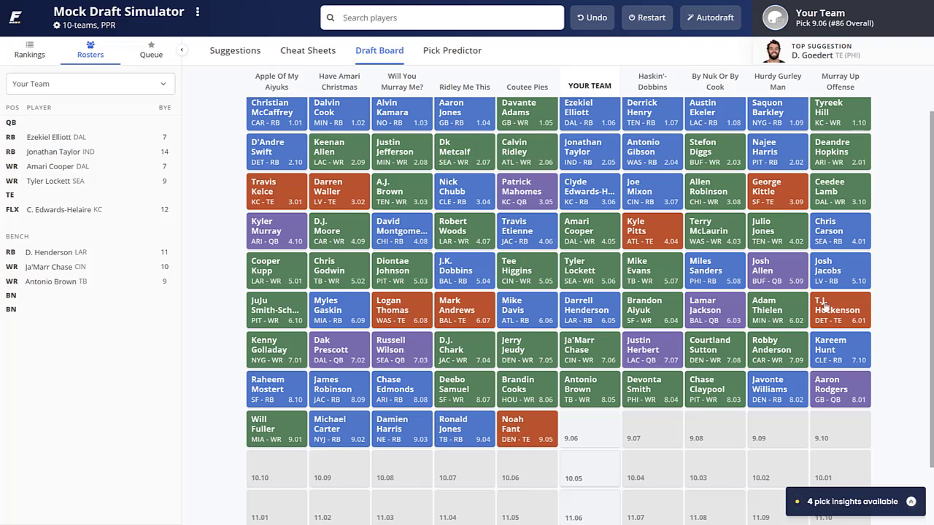
left_click(252, 56)
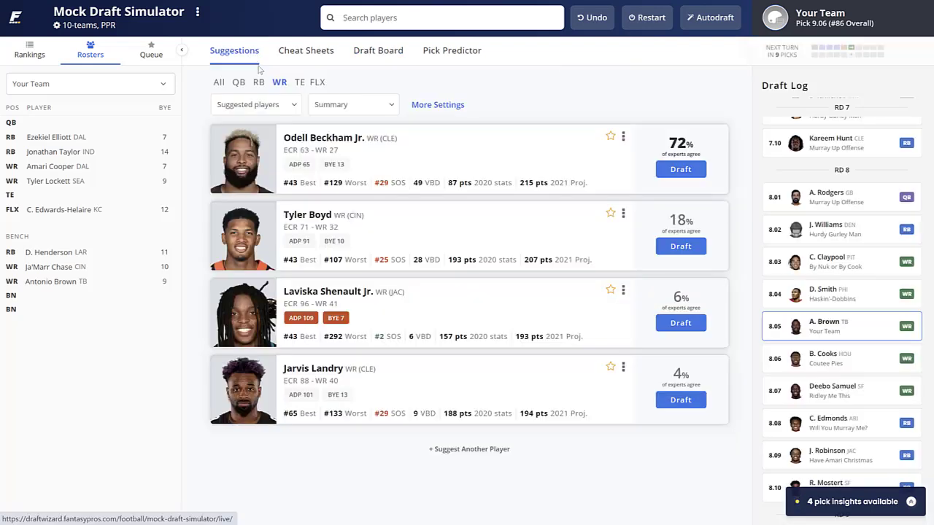
left_click(299, 83)
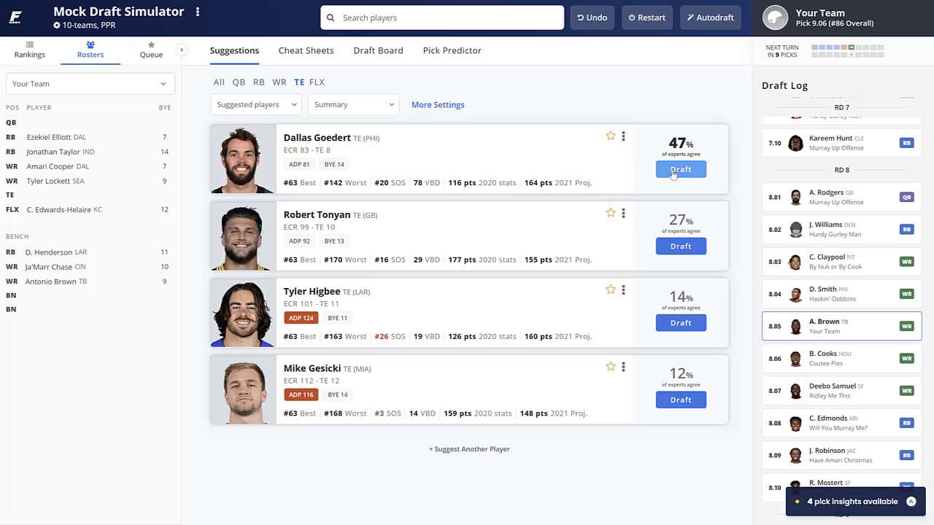
left_click(672, 172)
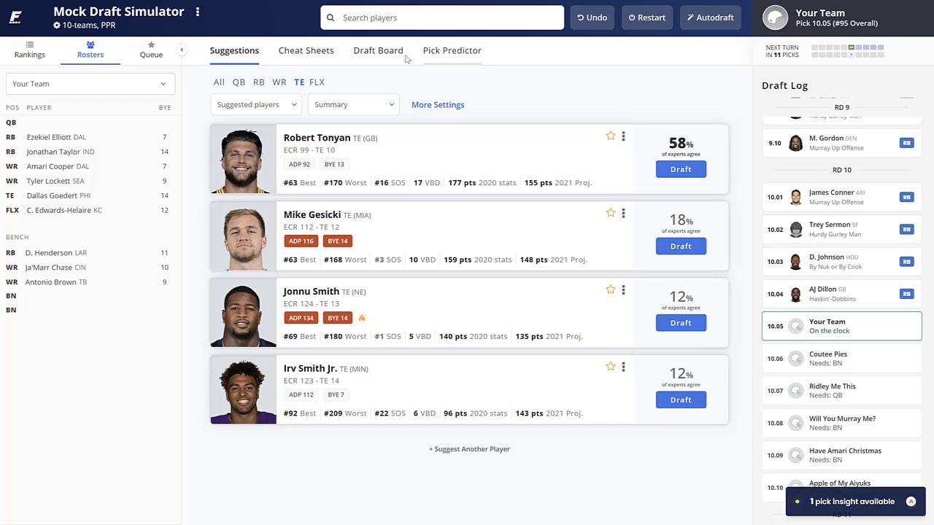
Check the draft board, the suggestions for all positions and the cheat sheets, and draft running back Tony Pollard from his profile in round 10.
left_click(378, 51)
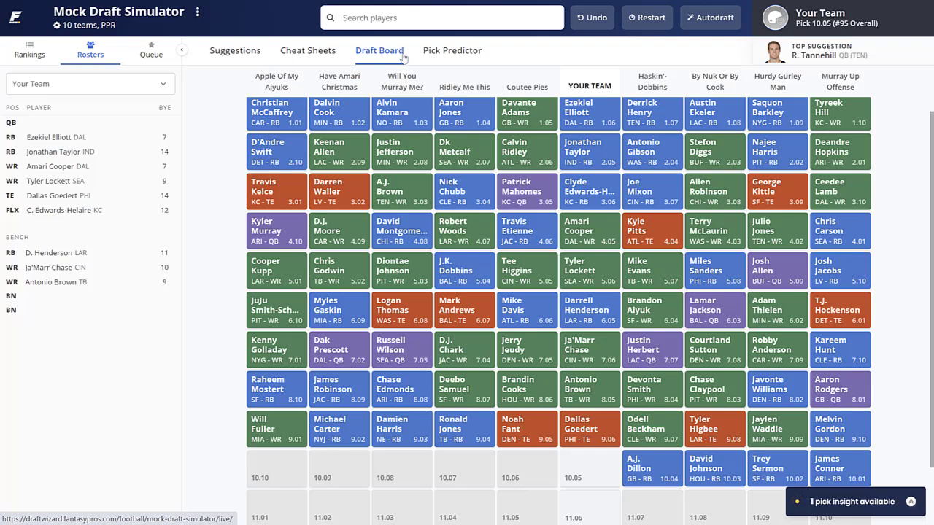
left_click(233, 57)
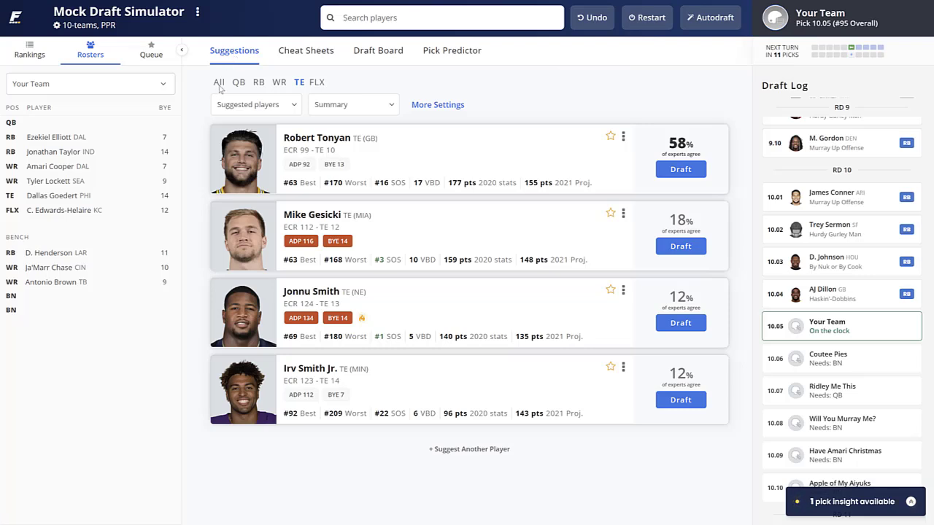
left_click(218, 83)
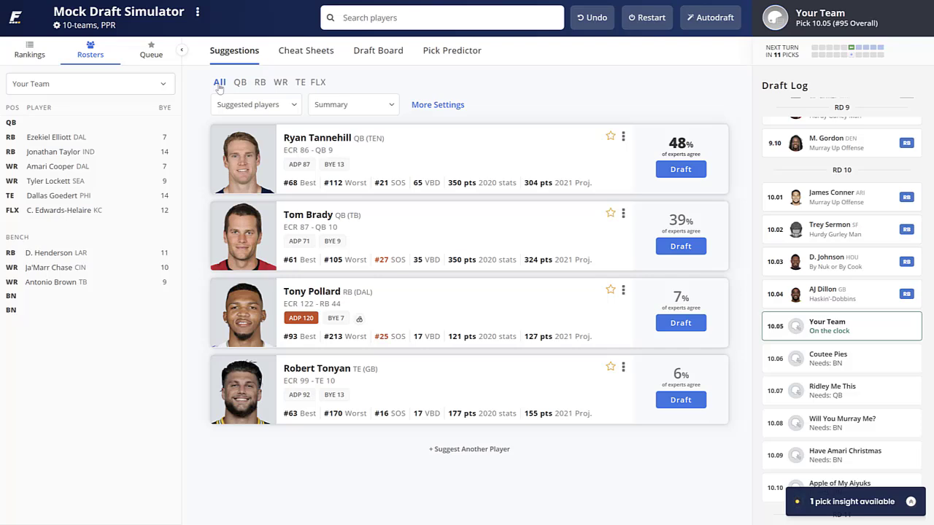
left_click(368, 57)
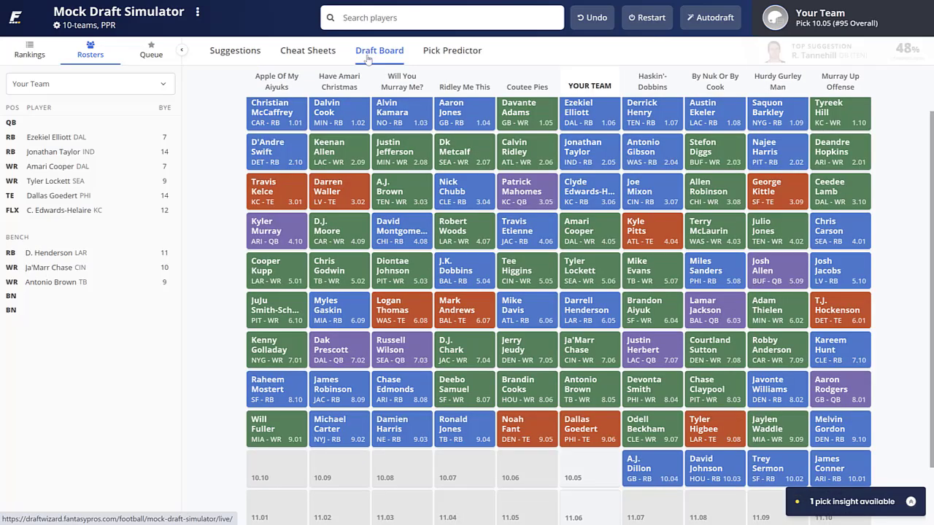
left_click(299, 53)
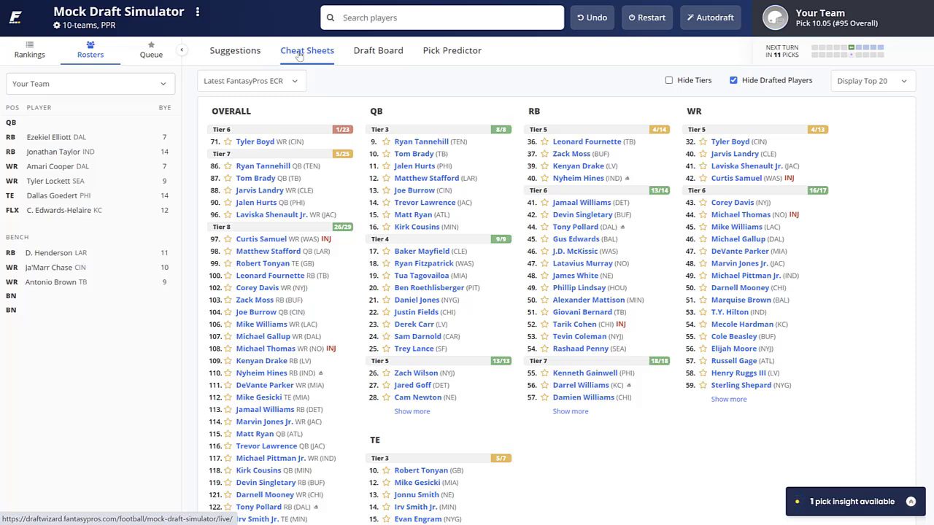
left_click(592, 231)
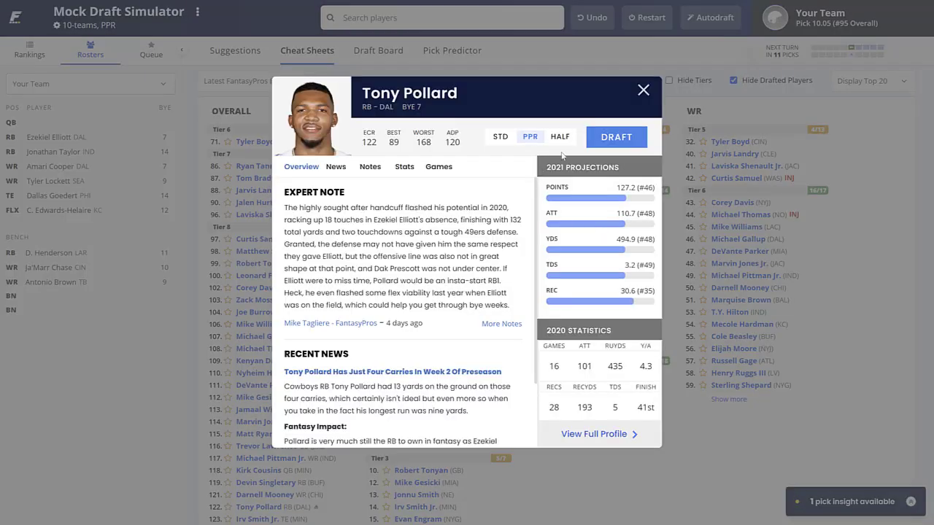
left_click(611, 138)
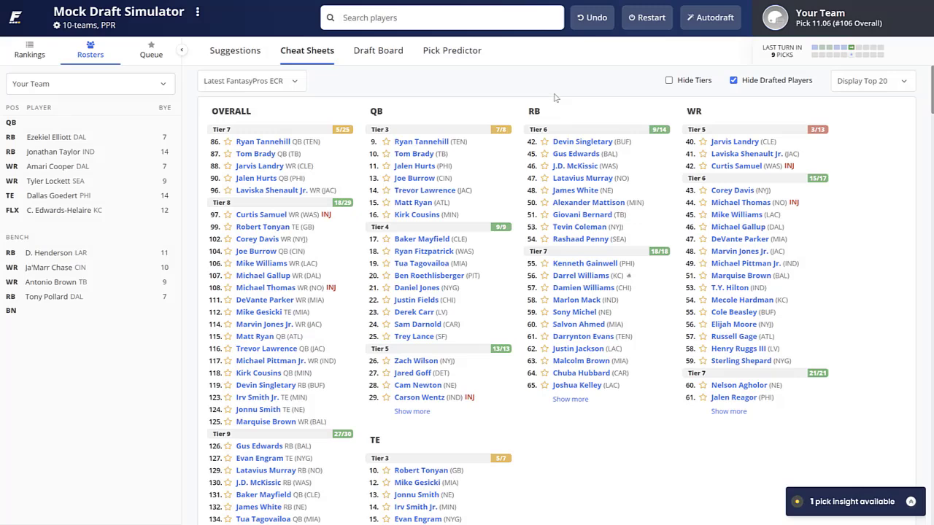
Review the draft board and cheat sheets, and draft quarterback Jalen Hurts from his player profile in round 11.
left_click(379, 53)
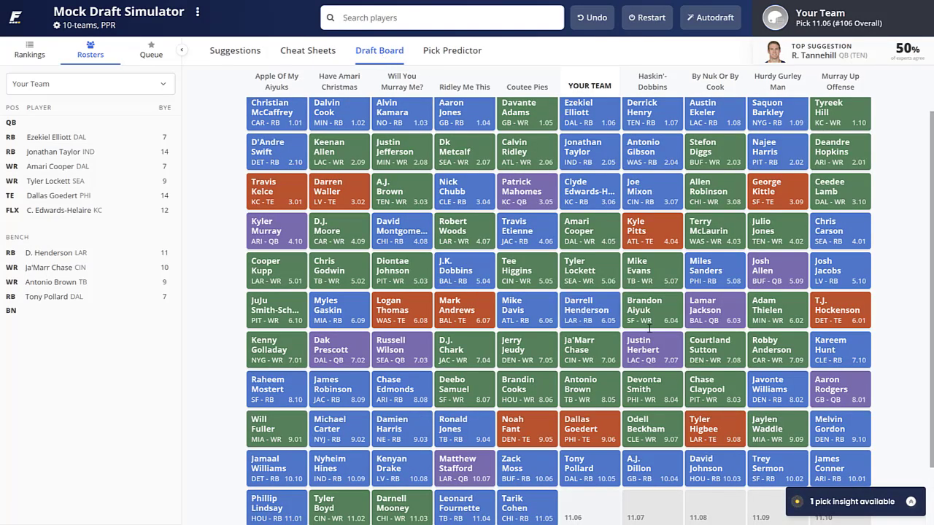
scroll(558, 311, "down", 1)
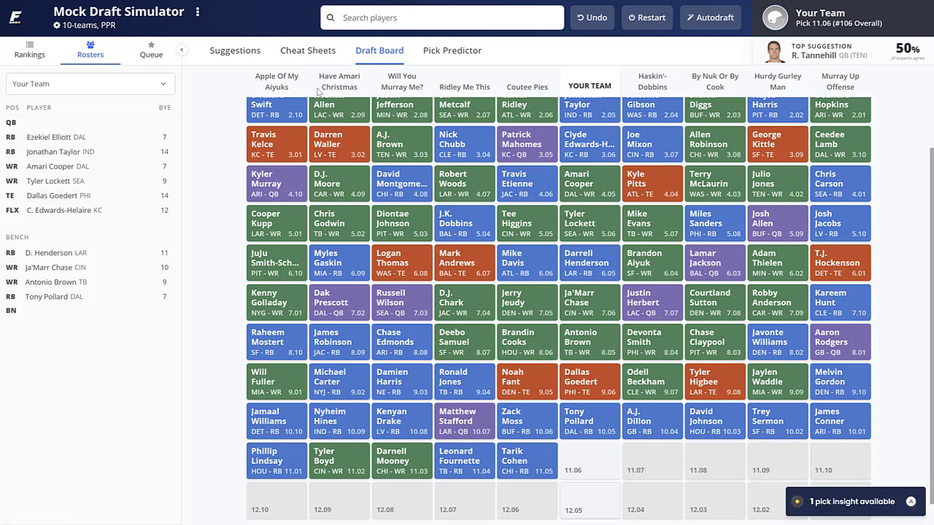
left_click(317, 49)
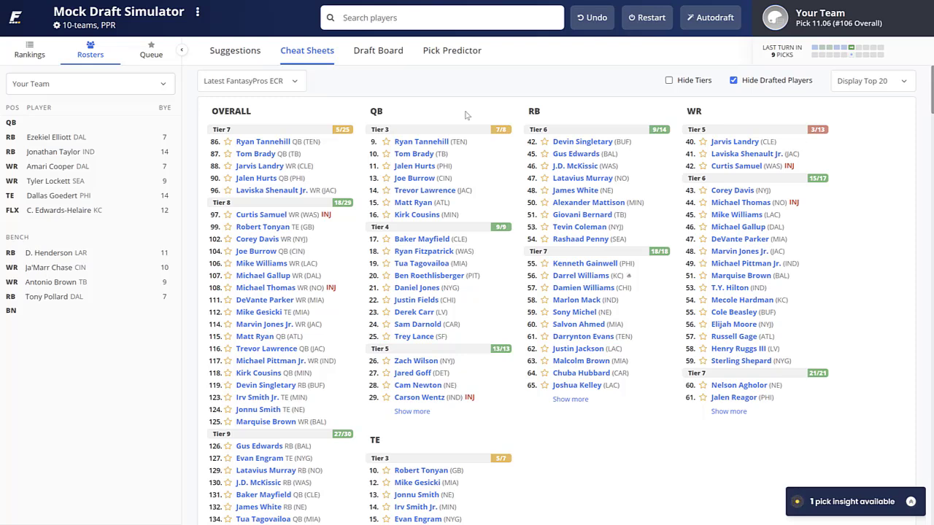
left_click(414, 166)
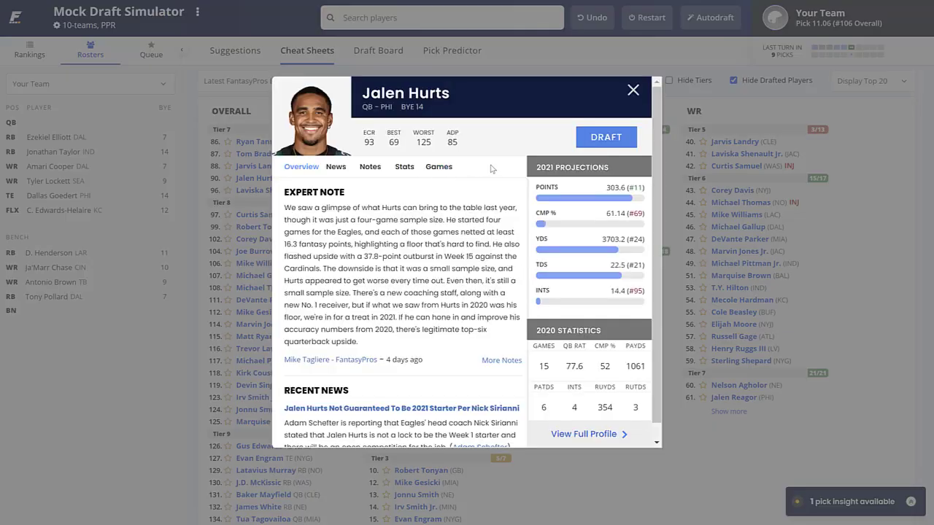
left_click(604, 145)
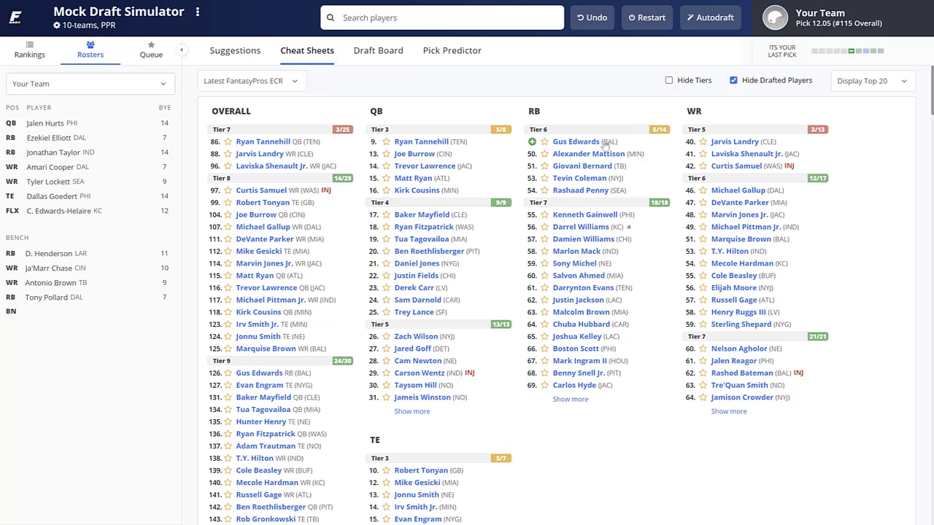
Review the draft board, filter the suggestions to quarterbacks, and draft Ryan Tannehill with the last pick in round 12.
left_click(400, 53)
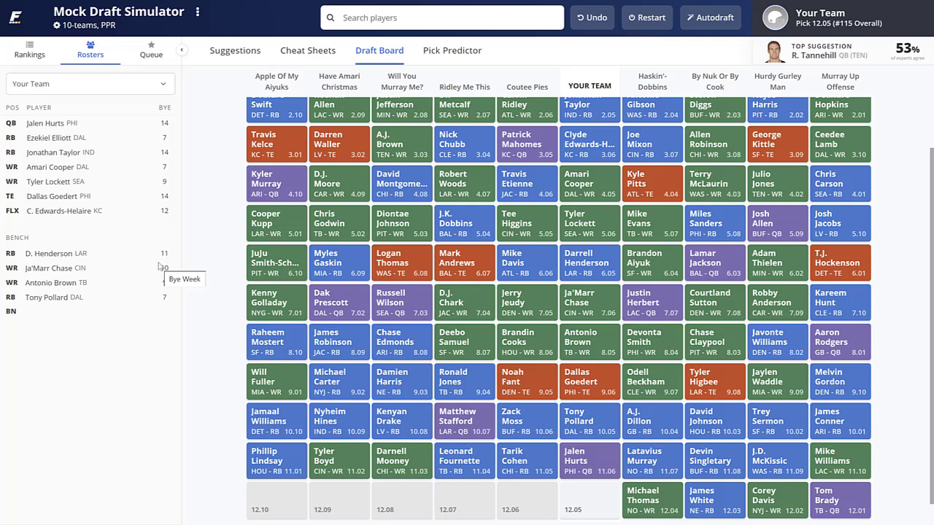
left_click(241, 59)
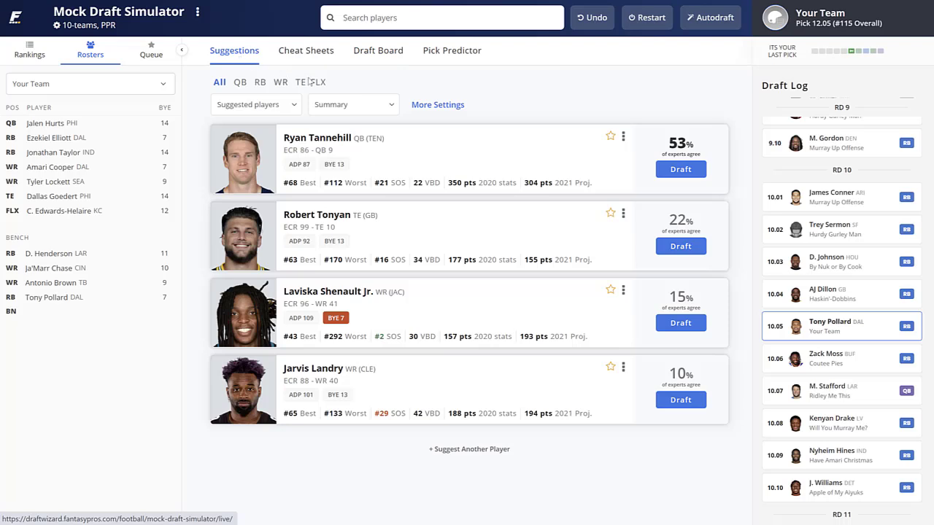
left_click(245, 83)
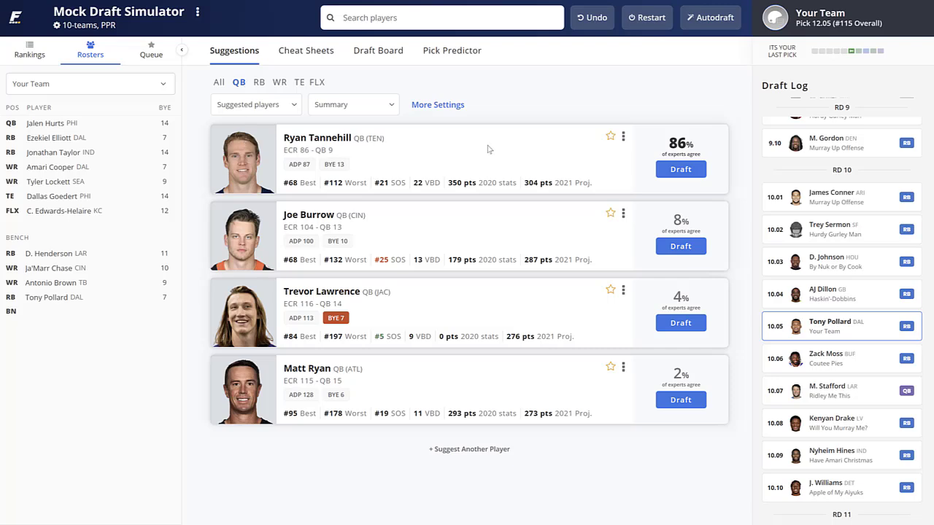
left_click(688, 172)
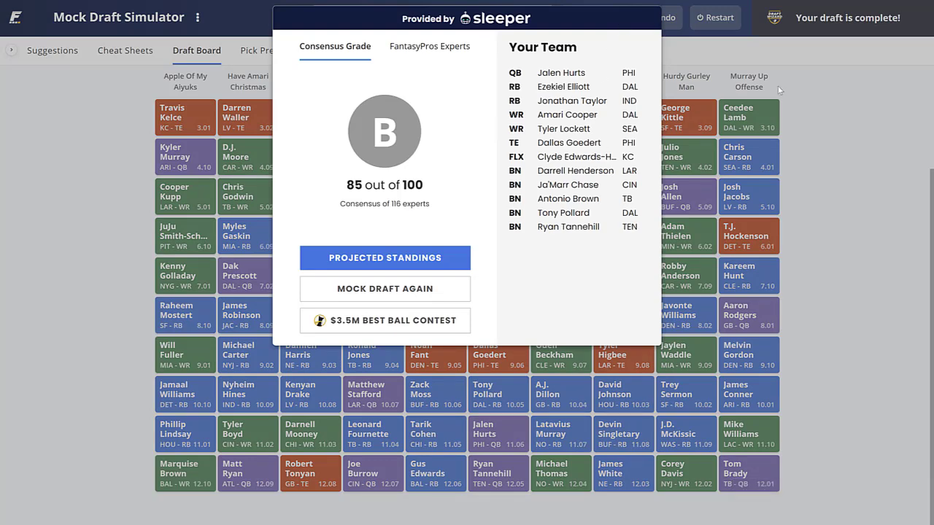
Dismiss the draft grade summary and show the completed draft board from round 1 alongside the team's roster.
left_click(791, 94)
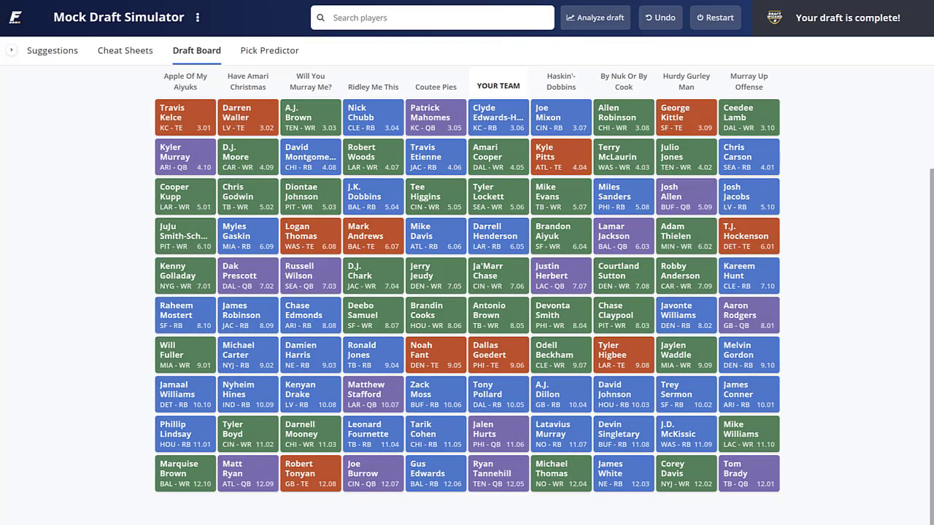
scroll(467, 292, "up", 2)
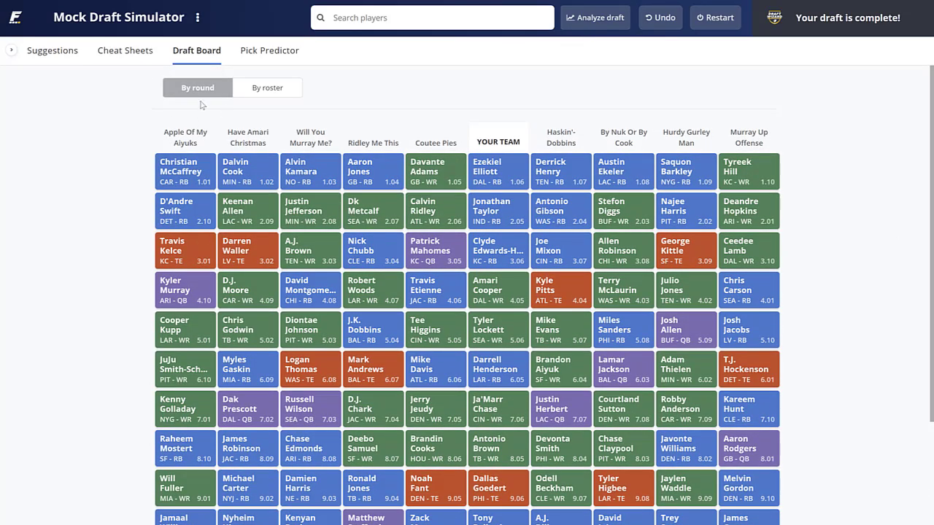
left_click(11, 49)
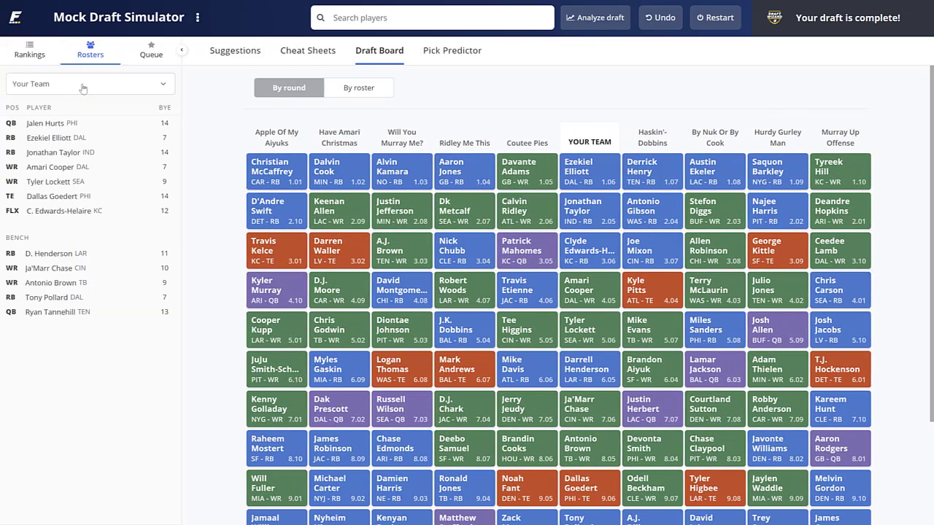